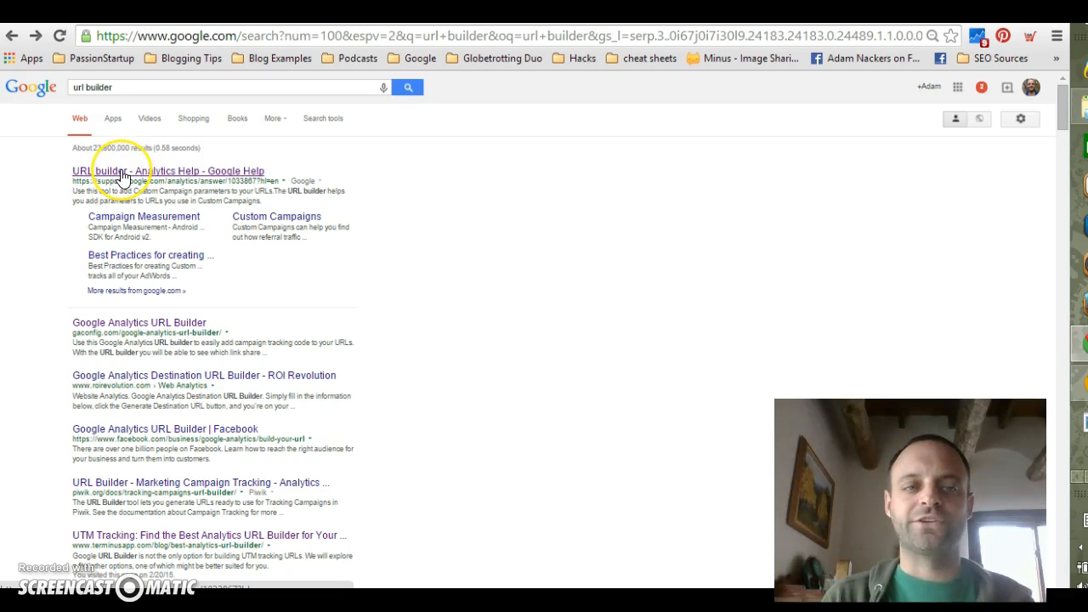
Open the Analytics Help URL builder page from the search results and go to its form
{"action": "left_click", "coordinate": [123, 176]}
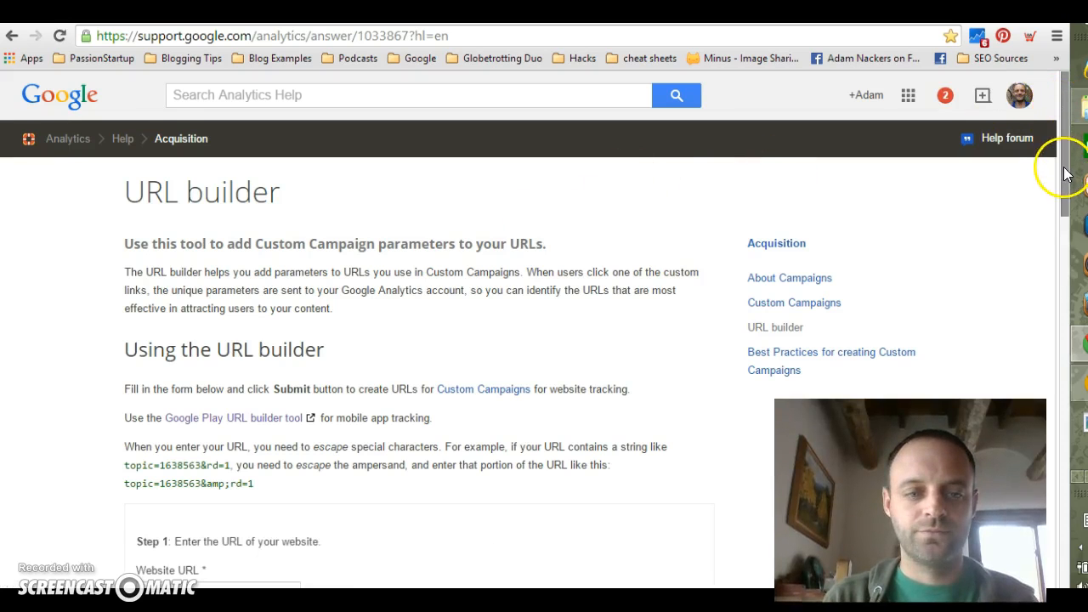
{"action": "scroll", "coordinate": [1067, 170], "scroll_direction": "down", "scroll_amount": 3}
{"action": "scroll", "coordinate": [1066, 170], "scroll_direction": "down", "scroll_amount": 1}
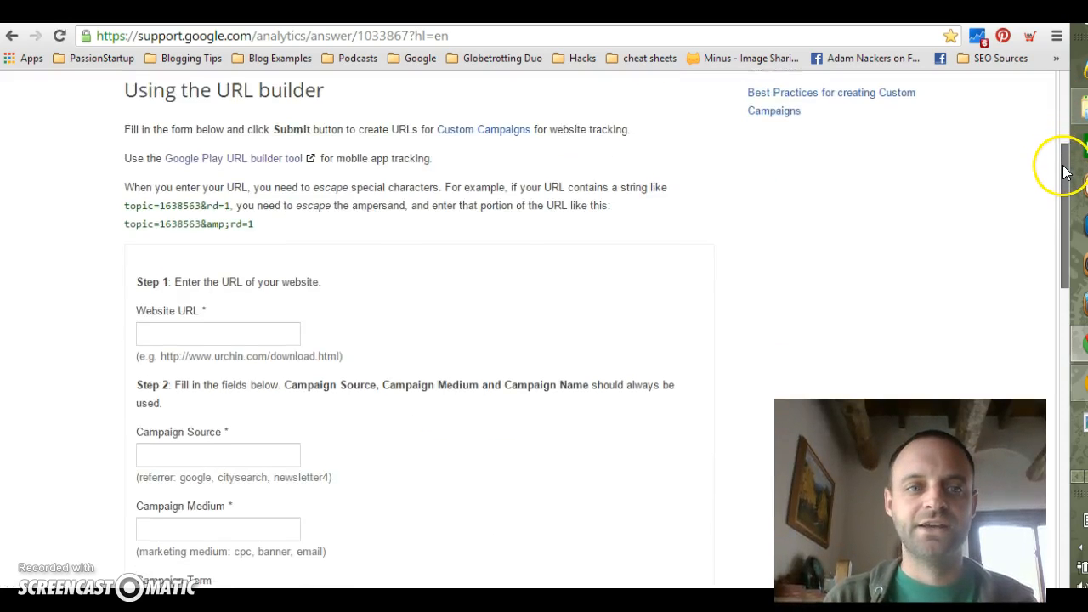
{"action": "left_click_drag", "start_coordinate": [1066, 173], "coordinate": [1066, 170]}
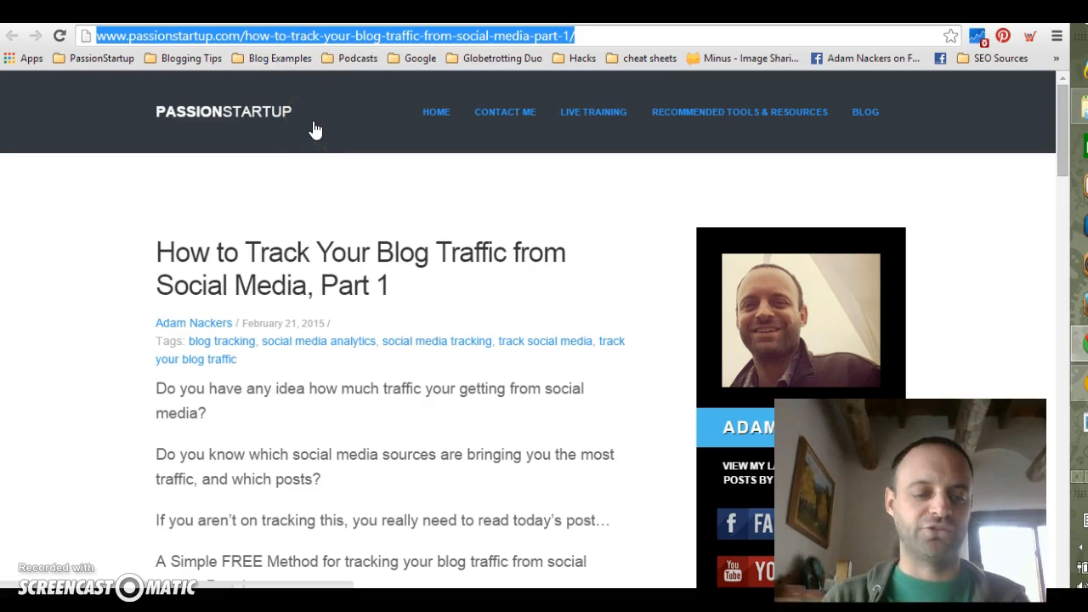
Copy the address of the blog post "How to Track Your Blog Traffic from Social Media, Part 1" into the form's Website URL
{"action": "left_click", "coordinate": [534, 90]}
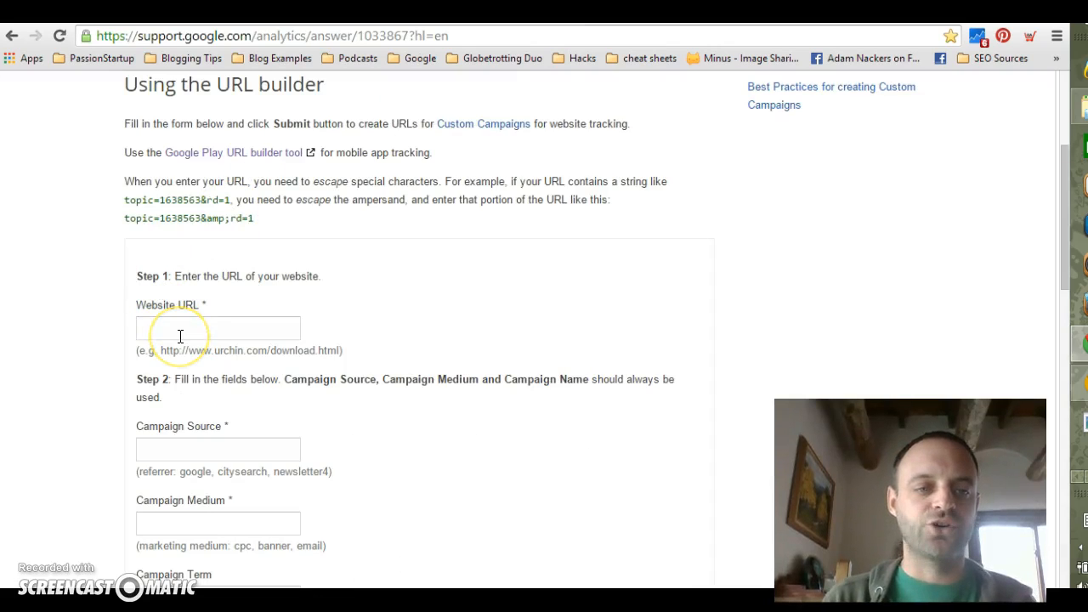
{"action": "left_click", "coordinate": [181, 333]}
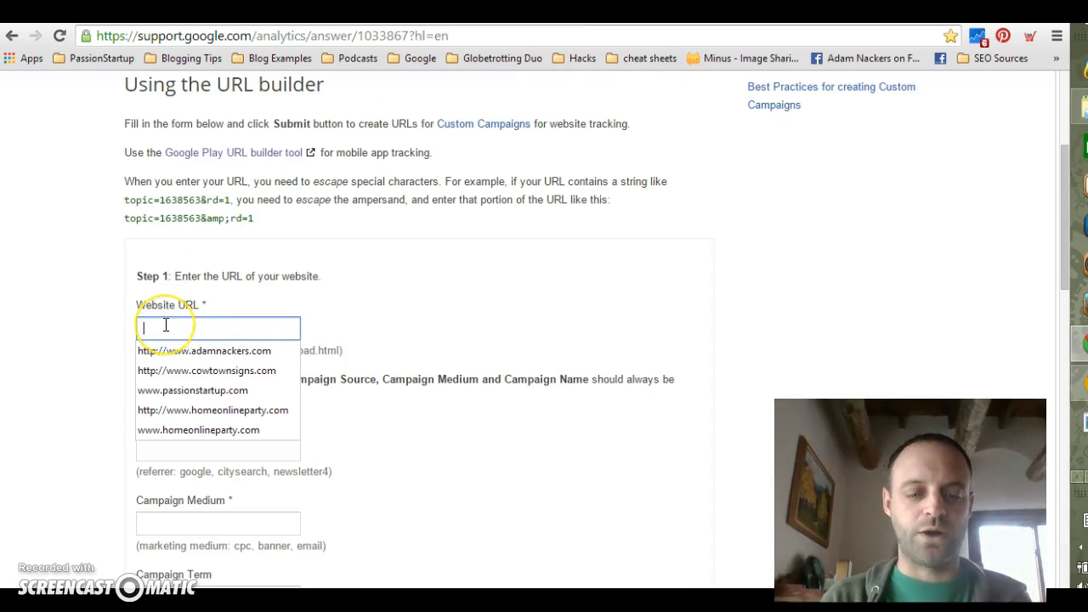
{"action": "key", "text": "ctrl+v"}
{"action": "left_click", "coordinate": [68, 303]}
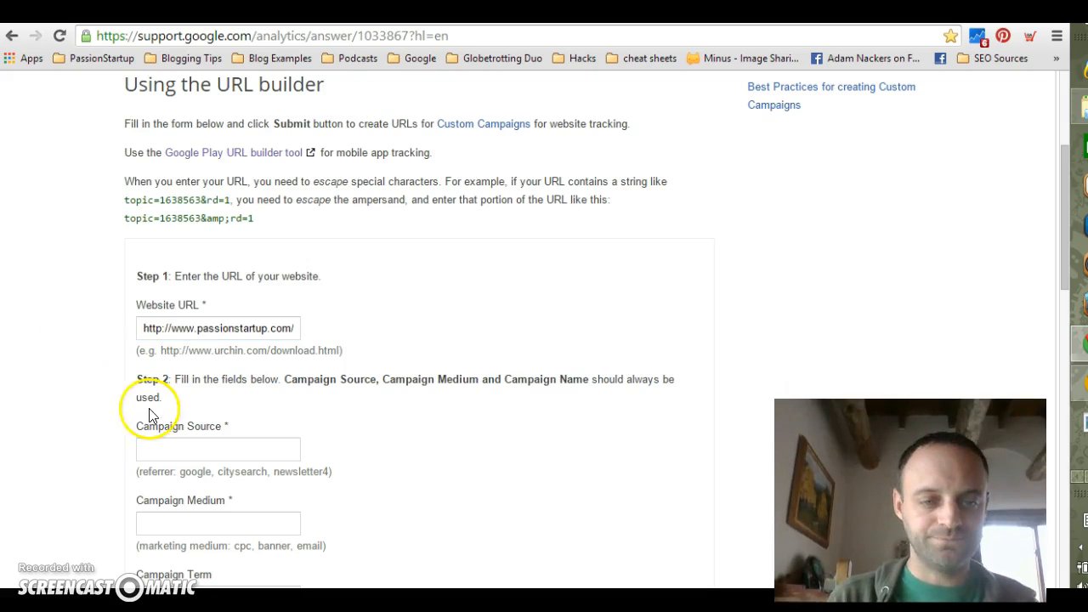
Set the Campaign Source to "twitter" and the Campaign Medium to "an tweet"
{"action": "left_click", "coordinate": [190, 449]}
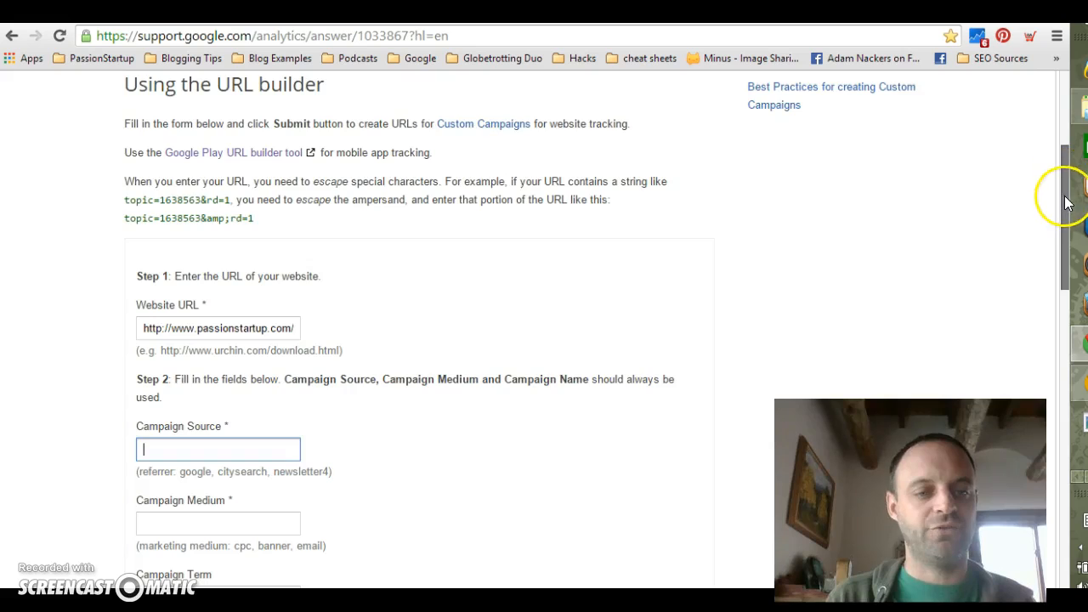
{"action": "left_click_drag", "start_coordinate": [1061, 194], "coordinate": [1062, 213]}
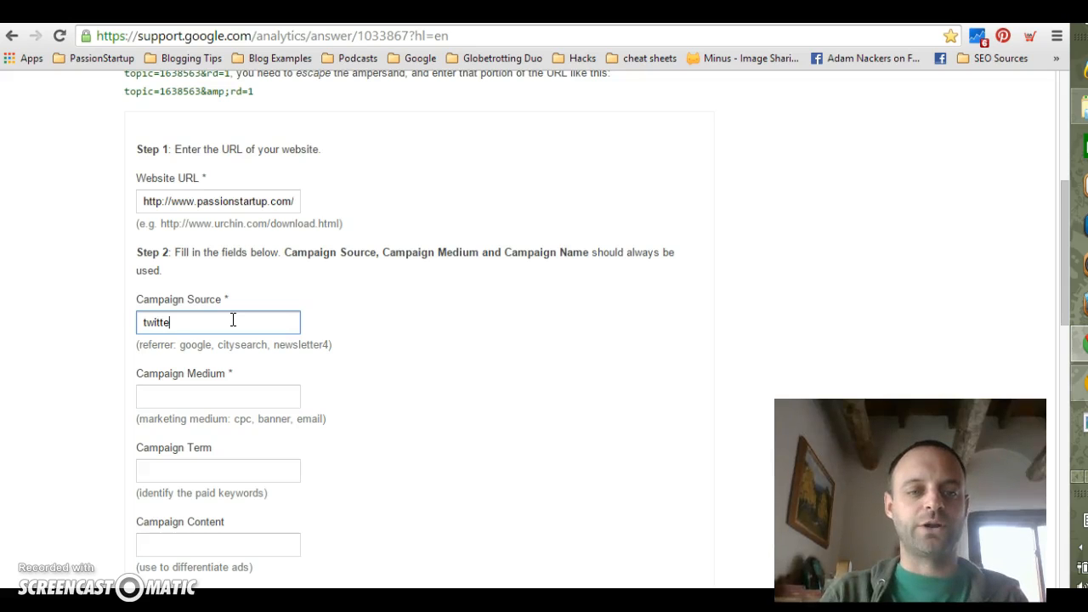
{"action": "left_click", "coordinate": [193, 392]}
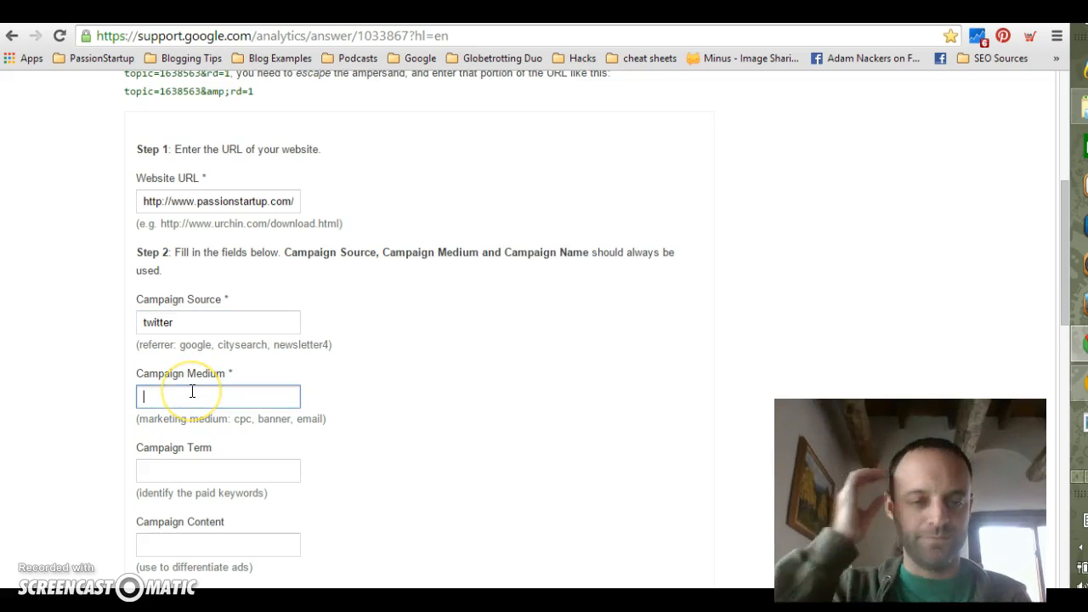
{"action": "left_click", "coordinate": [154, 370]}
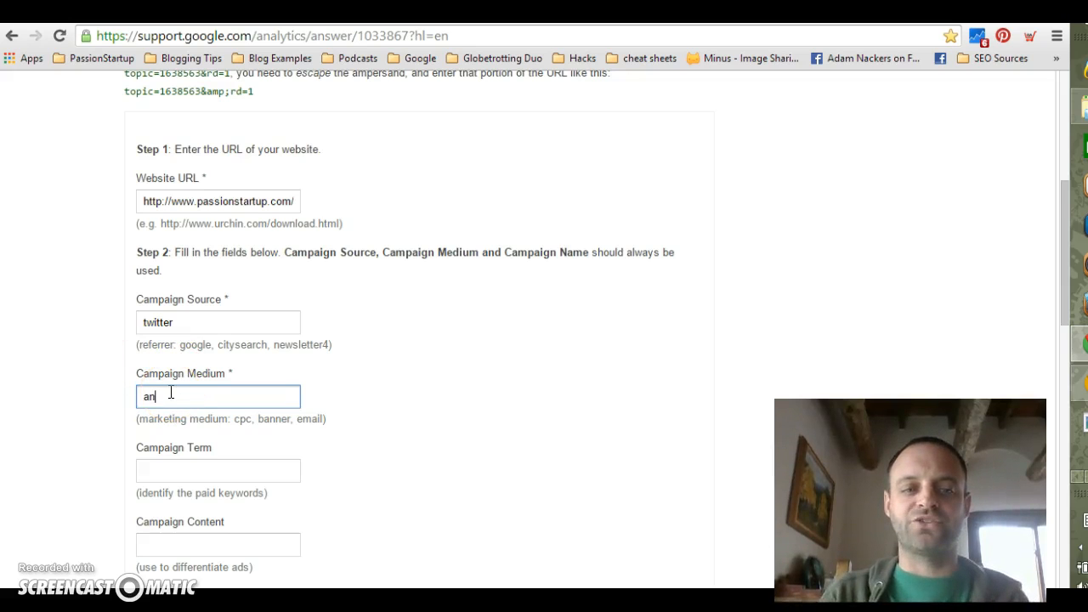
{"action": "type", "text": "tweet"}
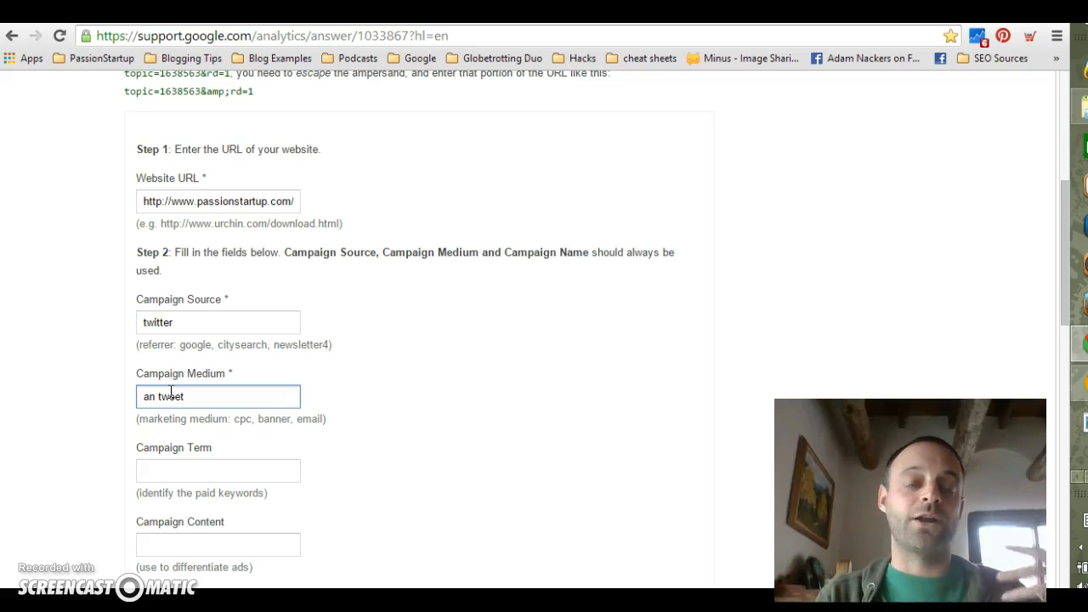
{"action": "left_click_drag", "start_coordinate": [171, 393], "coordinate": [163, 461]}
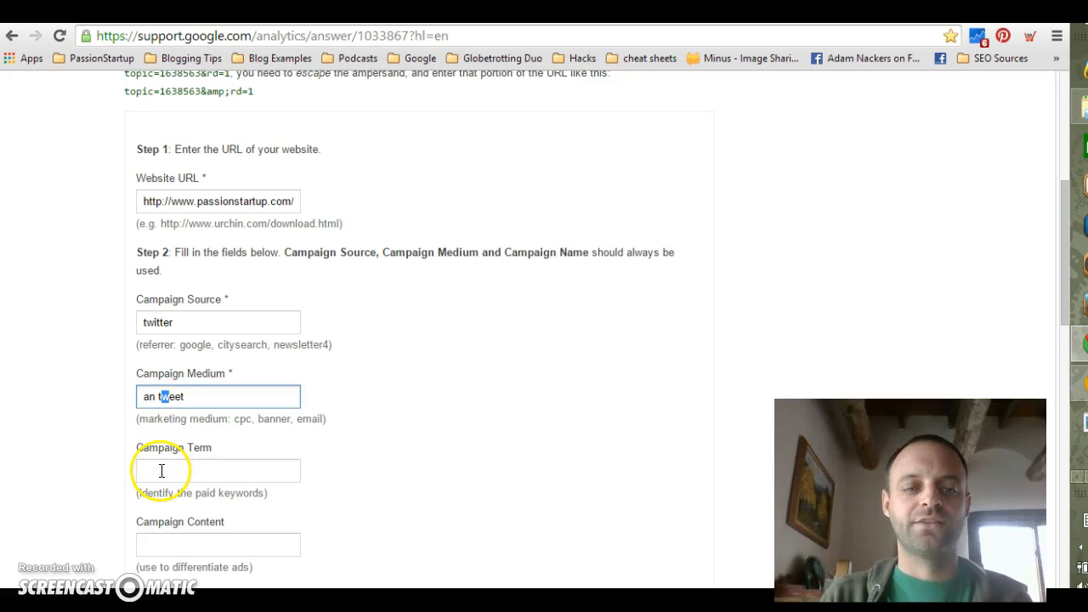
{"action": "left_click", "coordinate": [143, 469]}
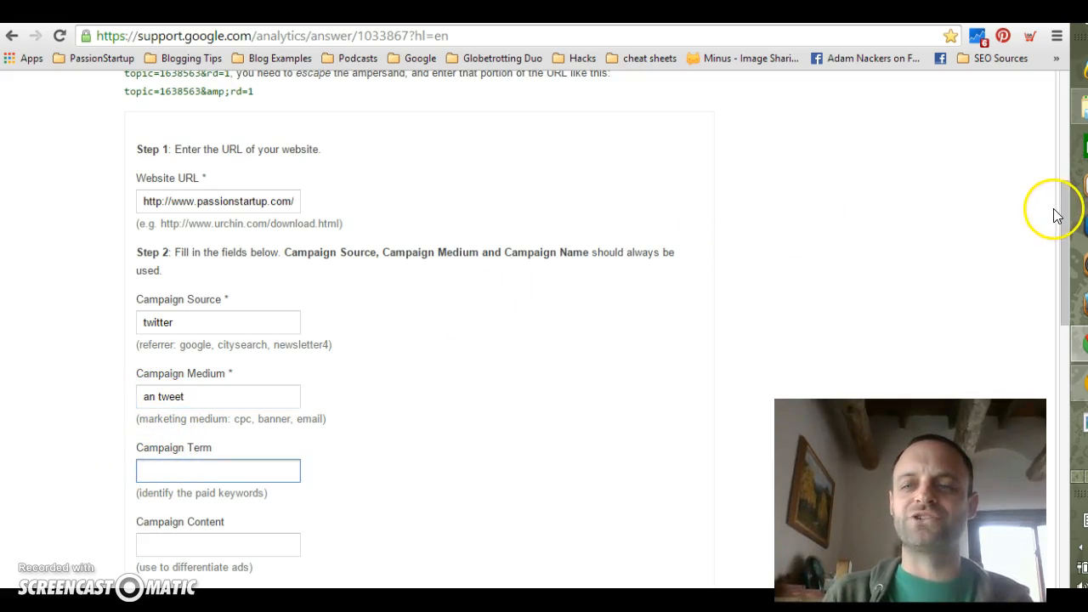
{"action": "left_click_drag", "start_coordinate": [1062, 212], "coordinate": [1065, 257]}
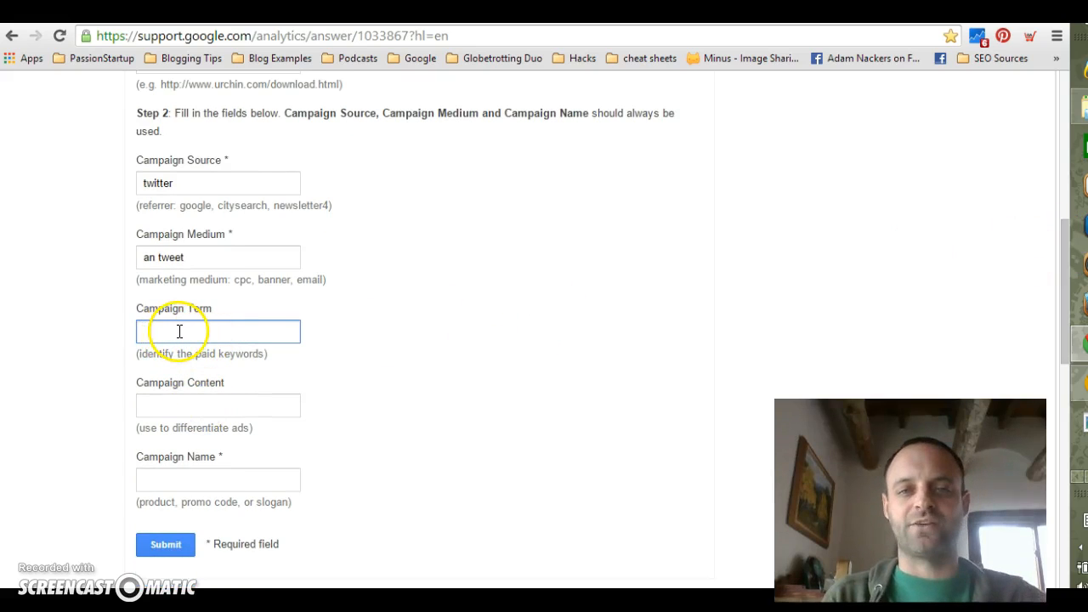
{"action": "left_click", "coordinate": [184, 331]}
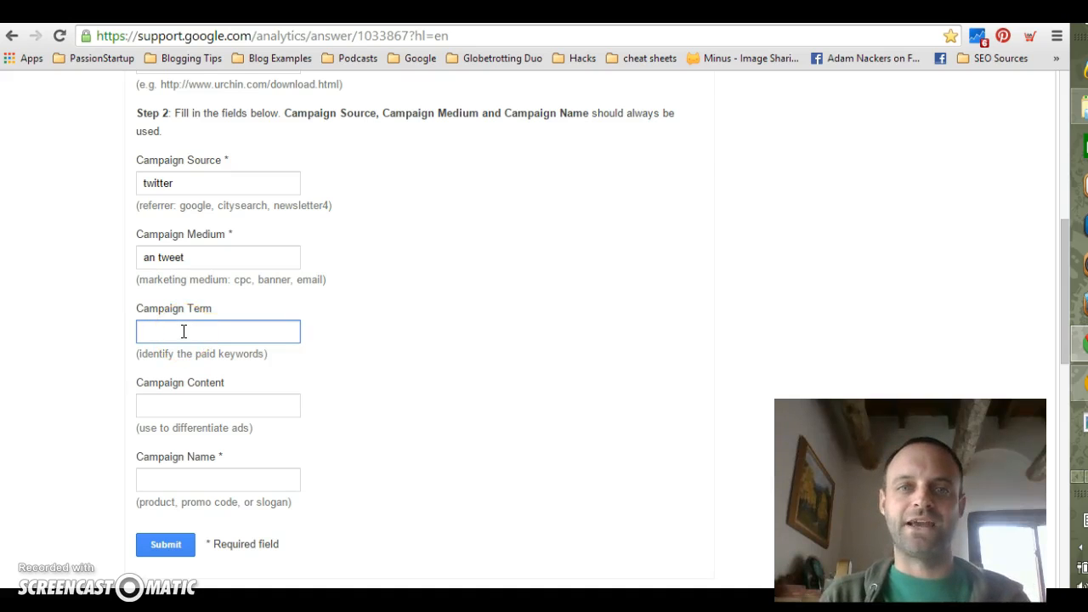
{"action": "left_click", "coordinate": [176, 401]}
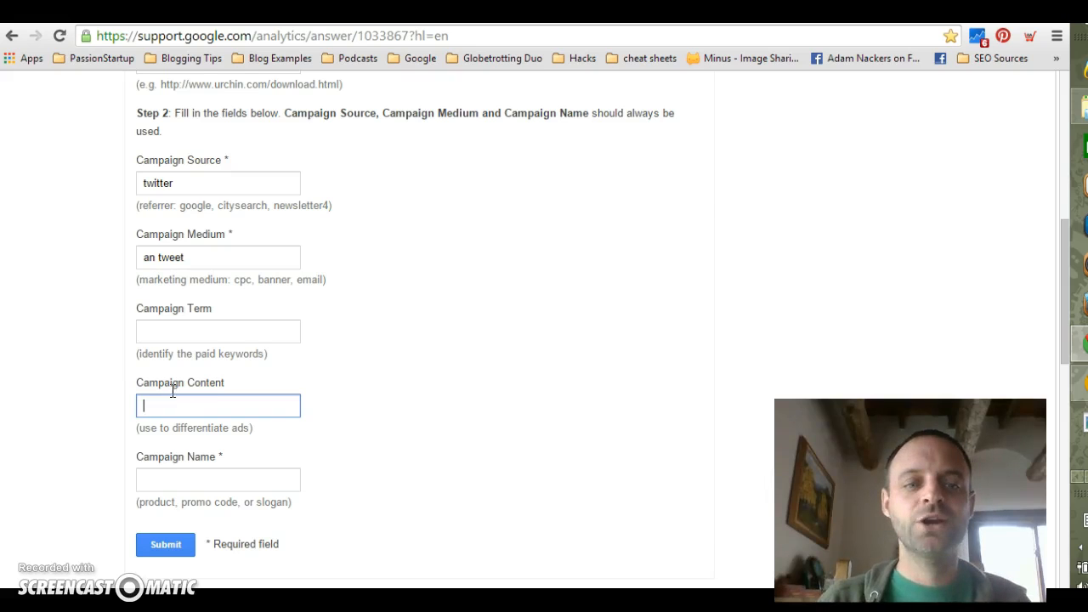
{"action": "left_click", "coordinate": [172, 330]}
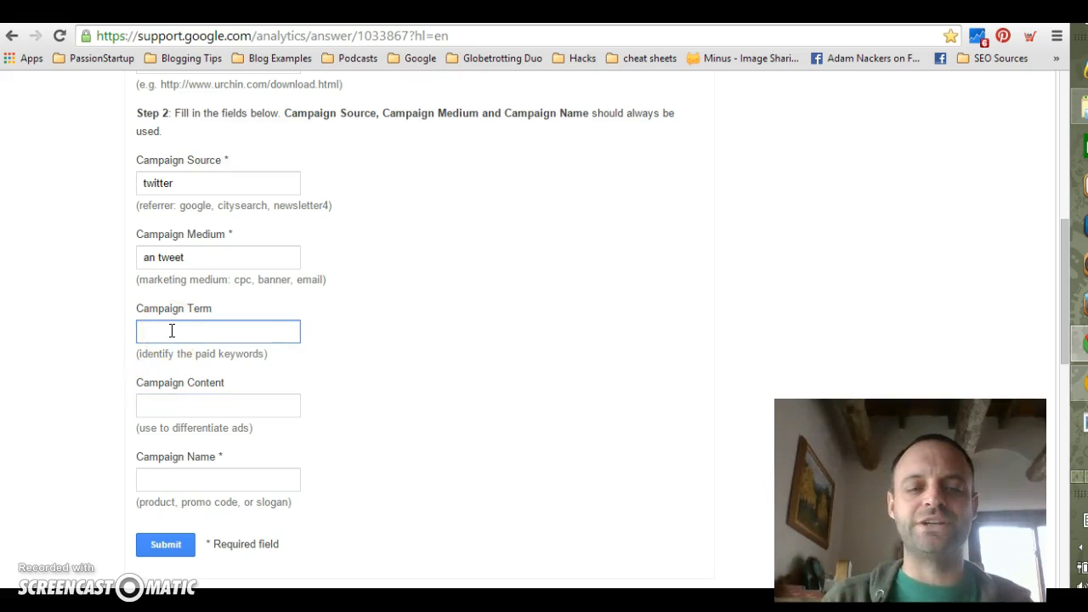
{"action": "left_click", "coordinate": [175, 398]}
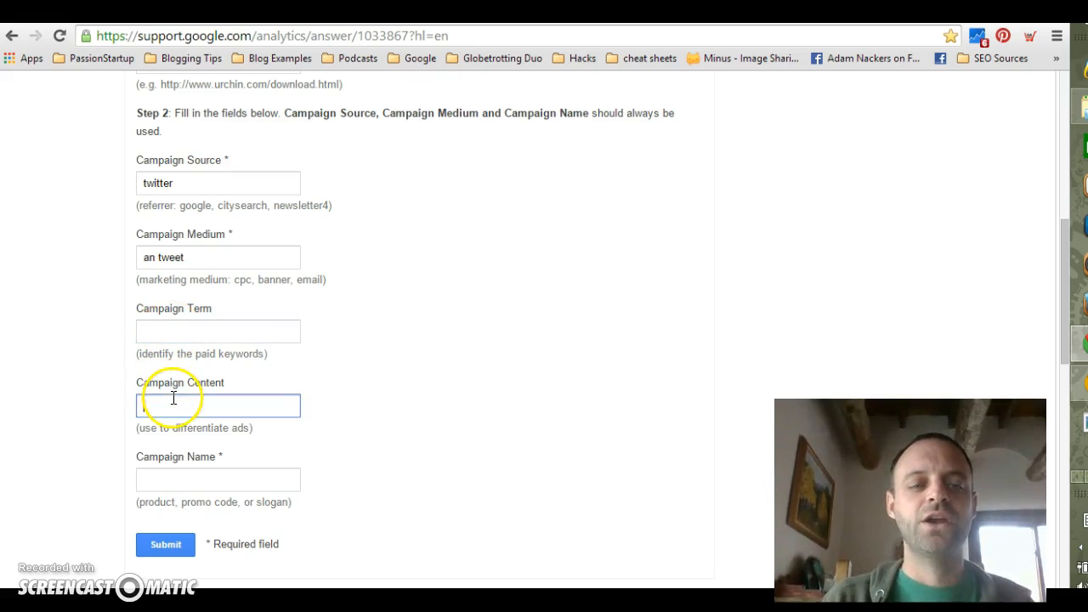
Set the Campaign Name to "tracking part1" and submit the form to generate the tagged URL
{"action": "left_click", "coordinate": [184, 481]}
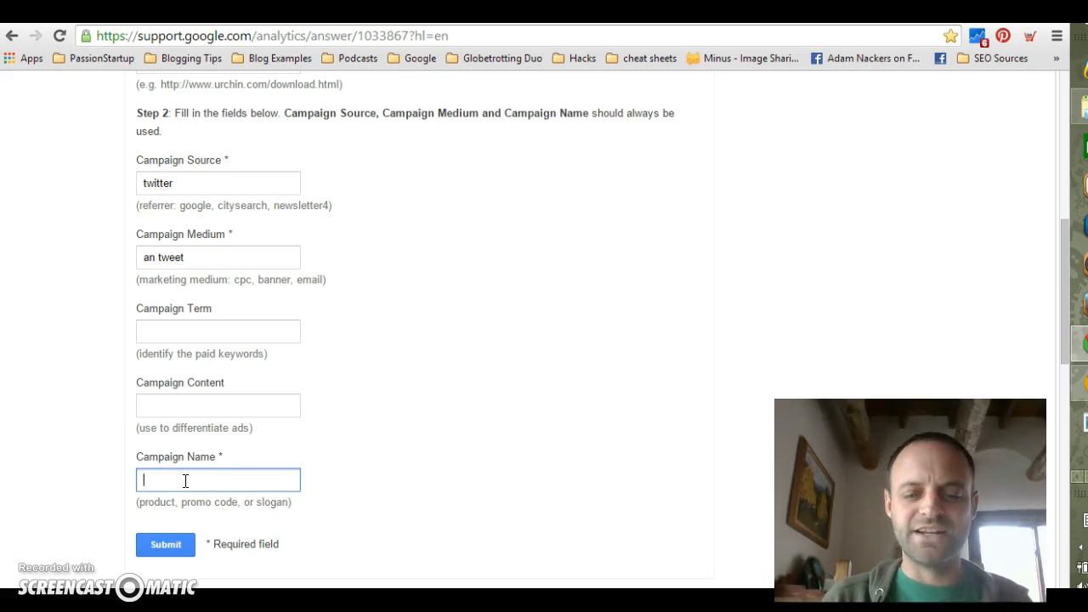
{"action": "type", "text": "tracking part1"}
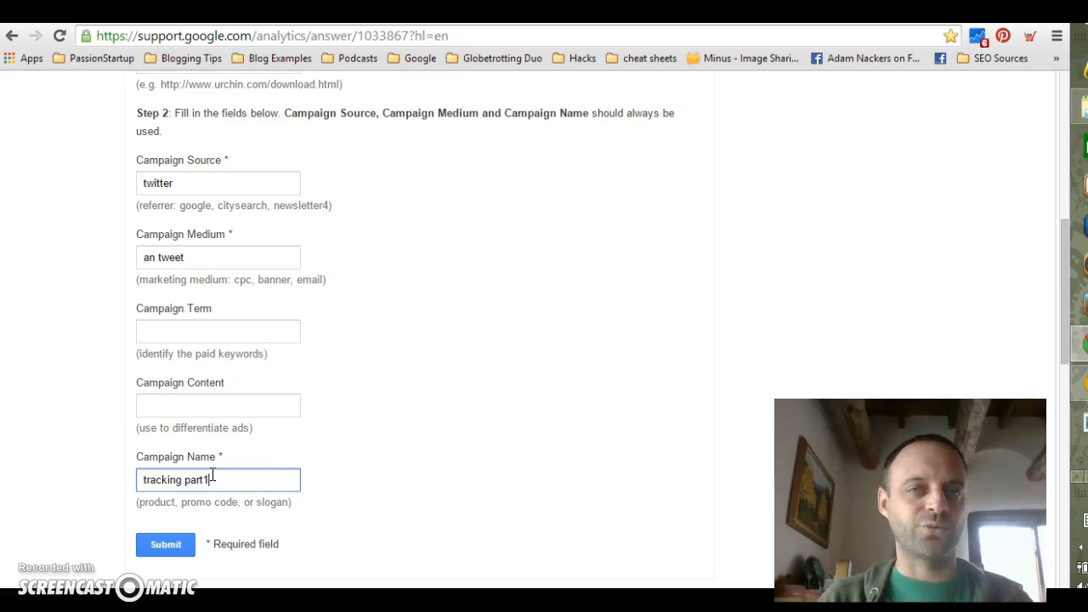
{"action": "left_click_drag", "start_coordinate": [212, 479], "coordinate": [130, 470]}
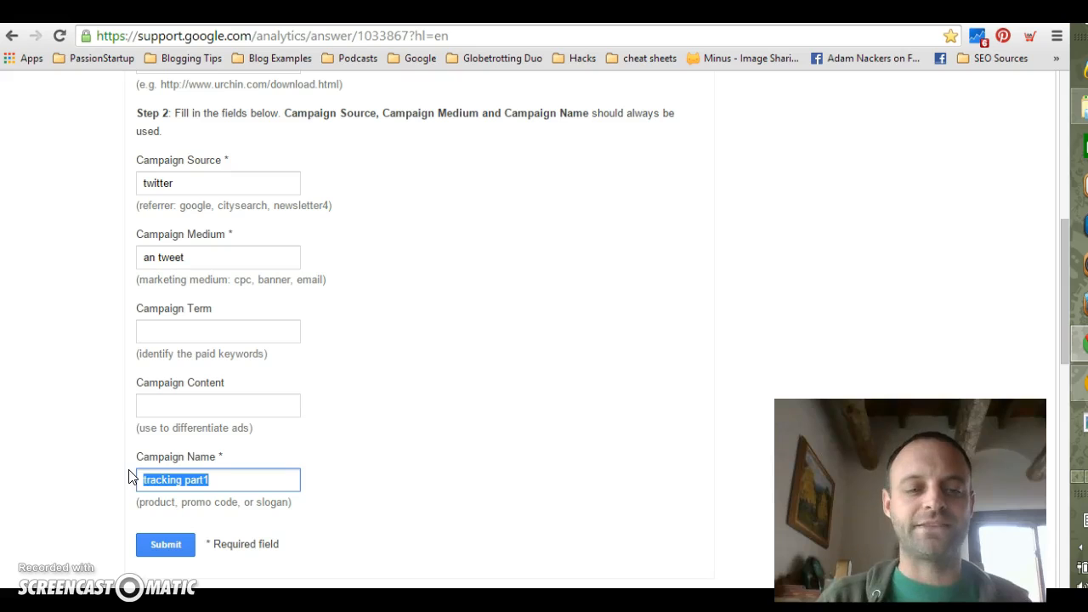
{"action": "left_click", "coordinate": [110, 430]}
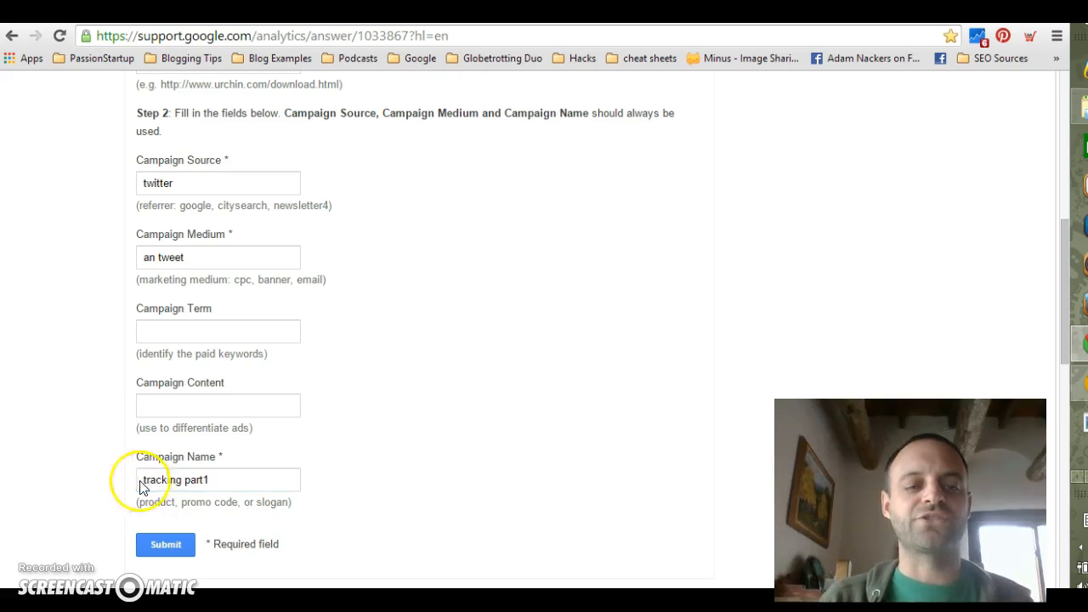
{"action": "left_click", "coordinate": [173, 555]}
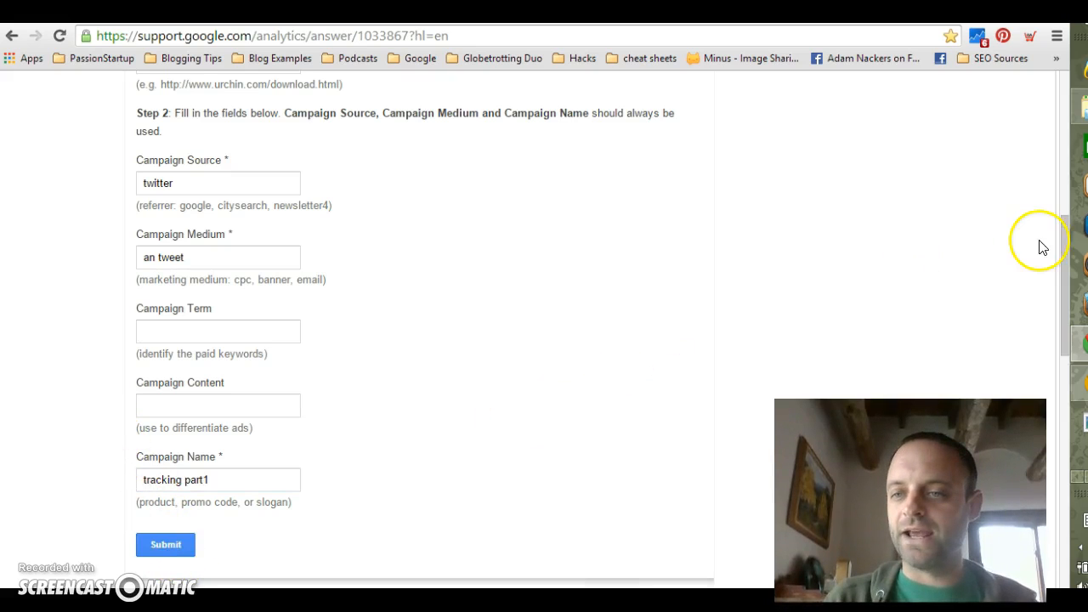
Copy the complete generated campaign URL shown below the form
{"action": "left_click_drag", "start_coordinate": [1062, 236], "coordinate": [1068, 279]}
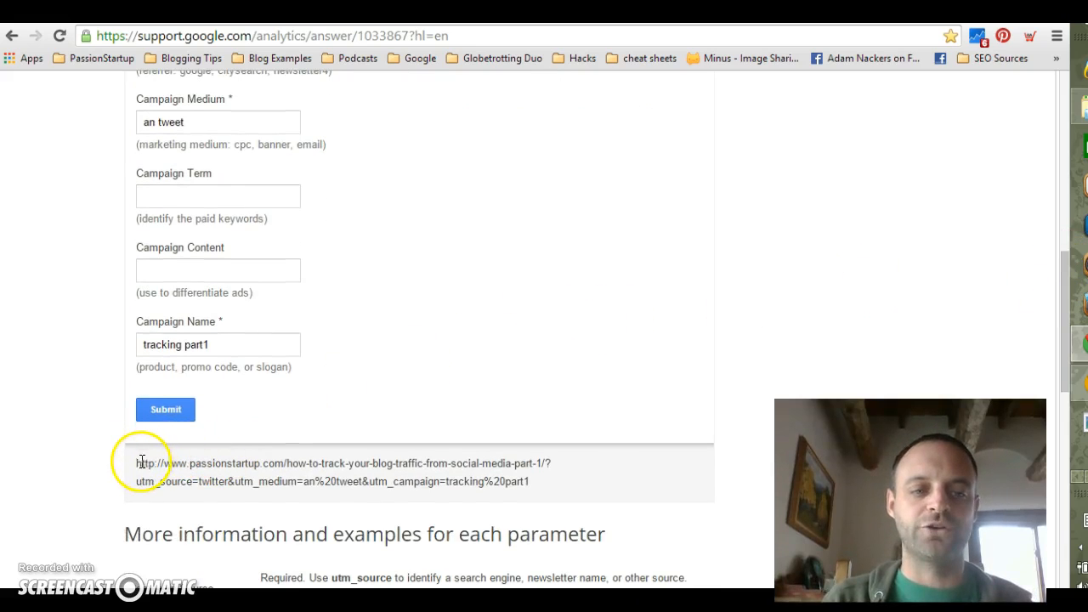
{"action": "left_click_drag", "start_coordinate": [136, 462], "coordinate": [403, 481]}
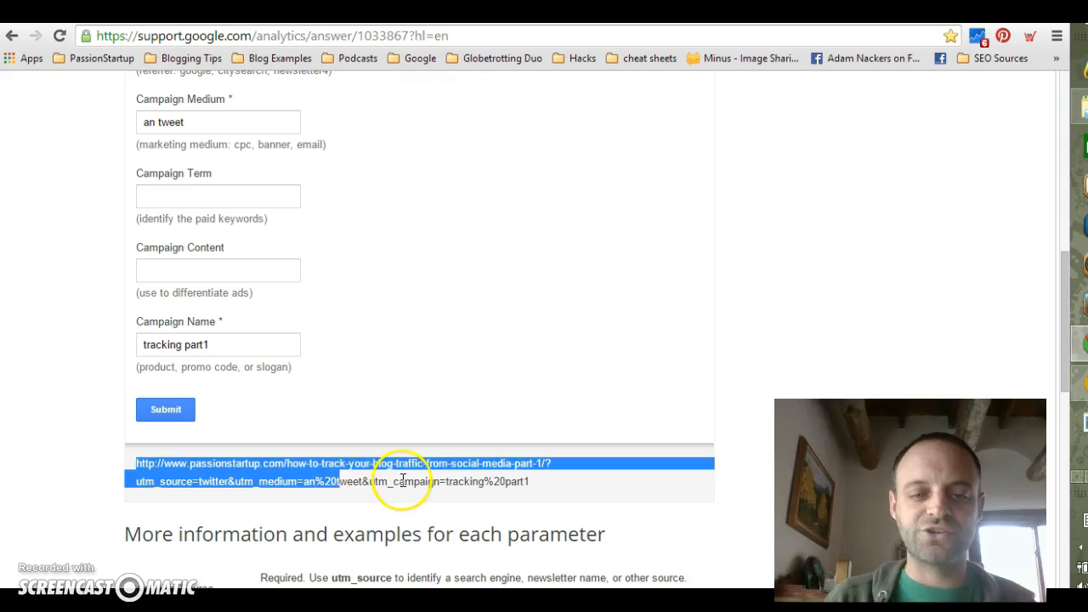
{"action": "left_click", "coordinate": [403, 482]}
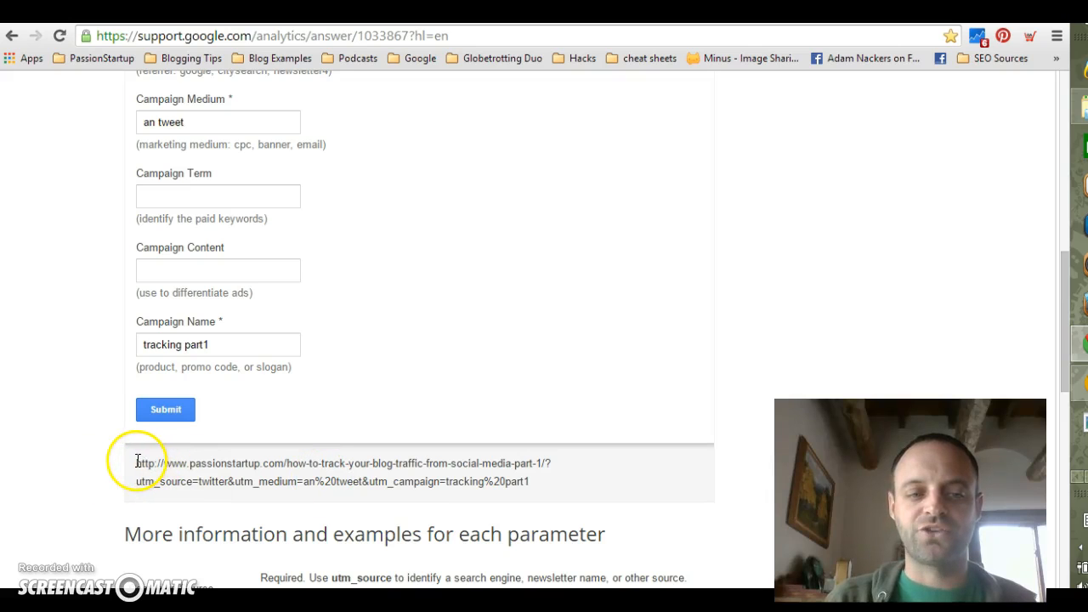
{"action": "left_click_drag", "start_coordinate": [137, 462], "coordinate": [533, 481]}
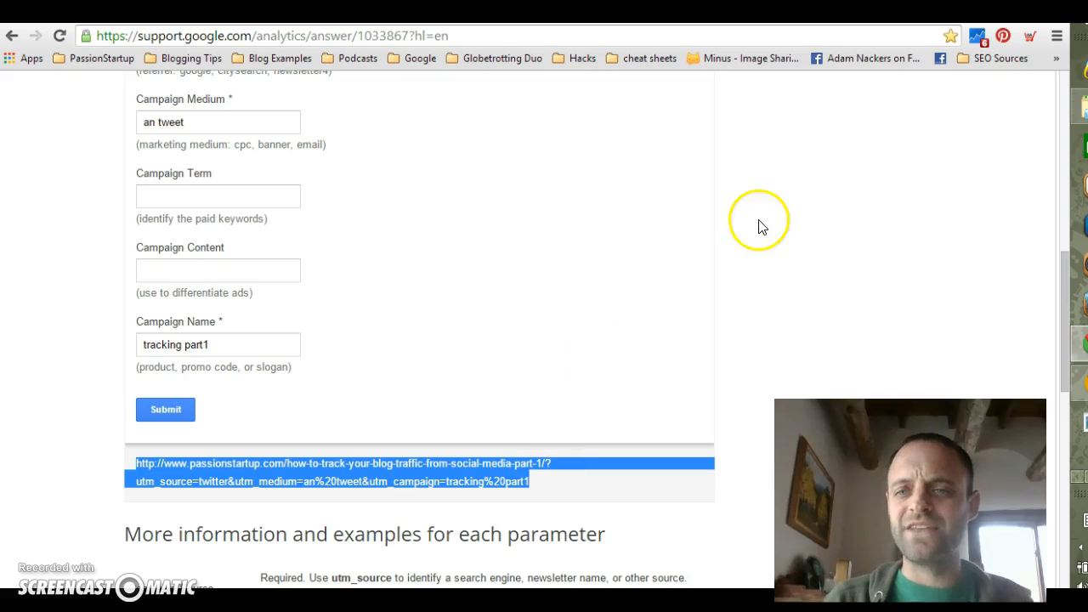
Switch to the goo.gl URL shortener and shorten the copied campaign URL
{"action": "left_click", "coordinate": [527, 13]}
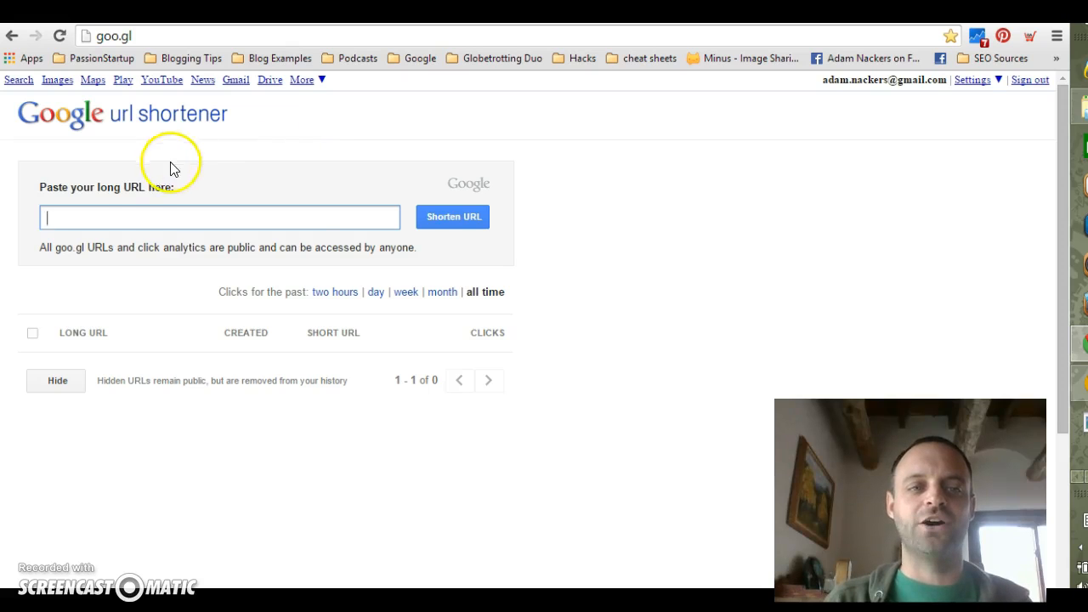
{"action": "key", "text": "ctrl+v"}
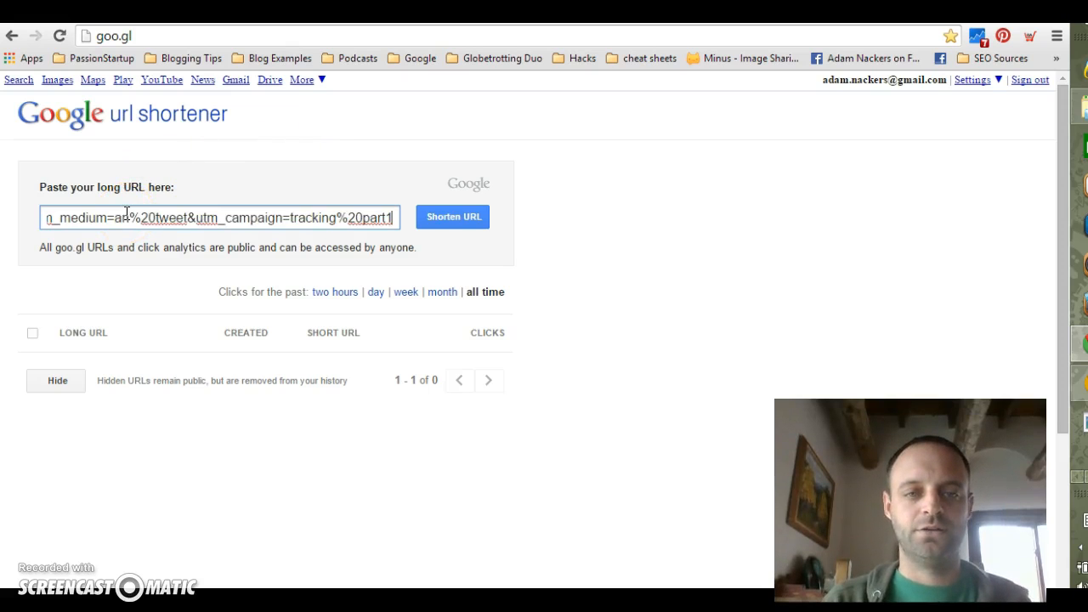
{"action": "left_click", "coordinate": [444, 218]}
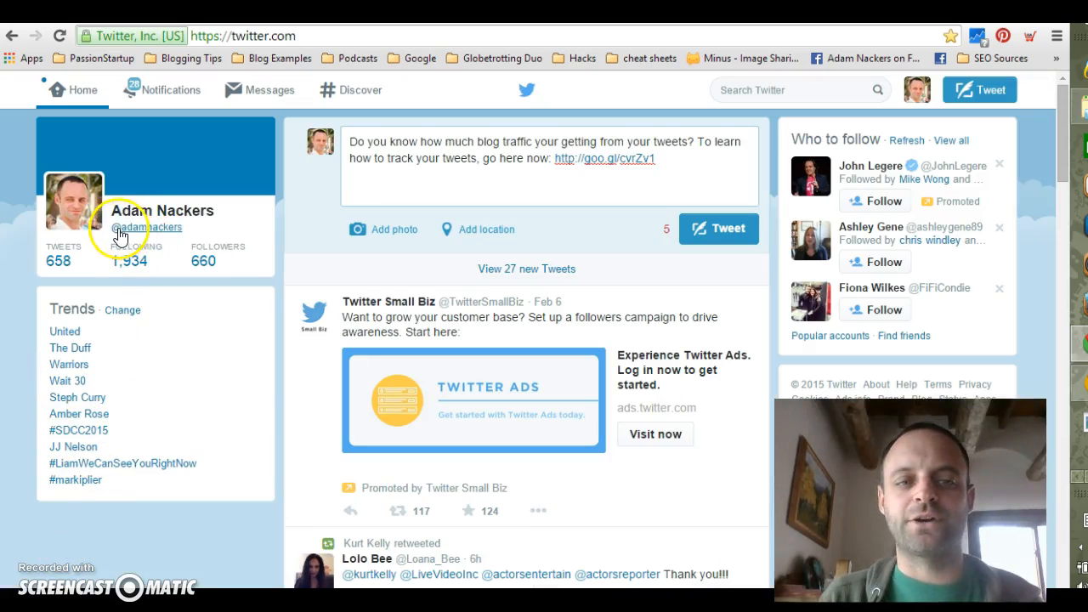
{"action": "type", "text": ":"}
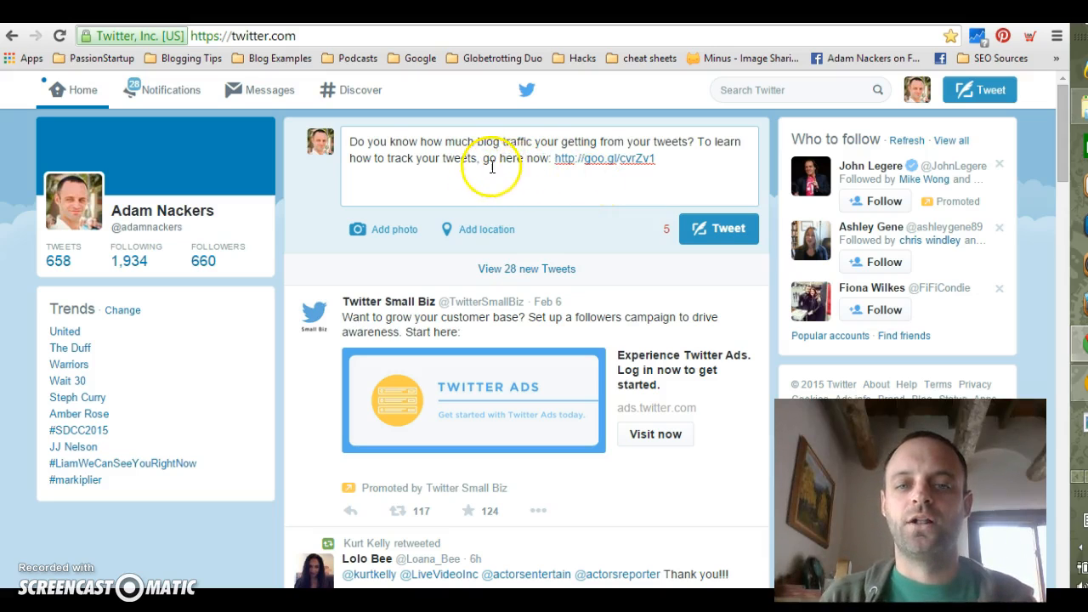
{"action": "left_click", "coordinate": [719, 230]}
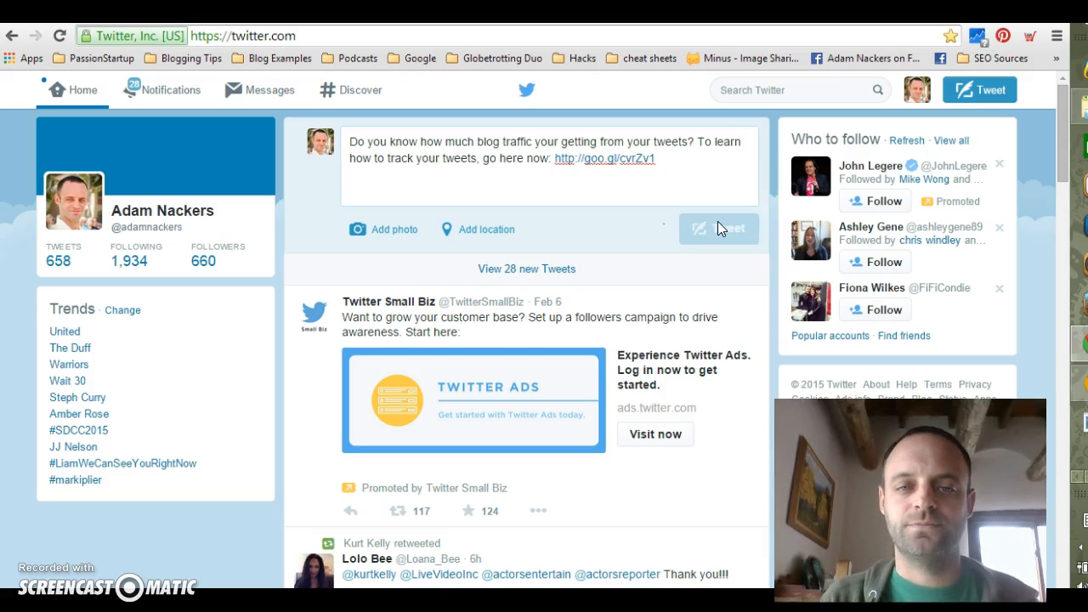